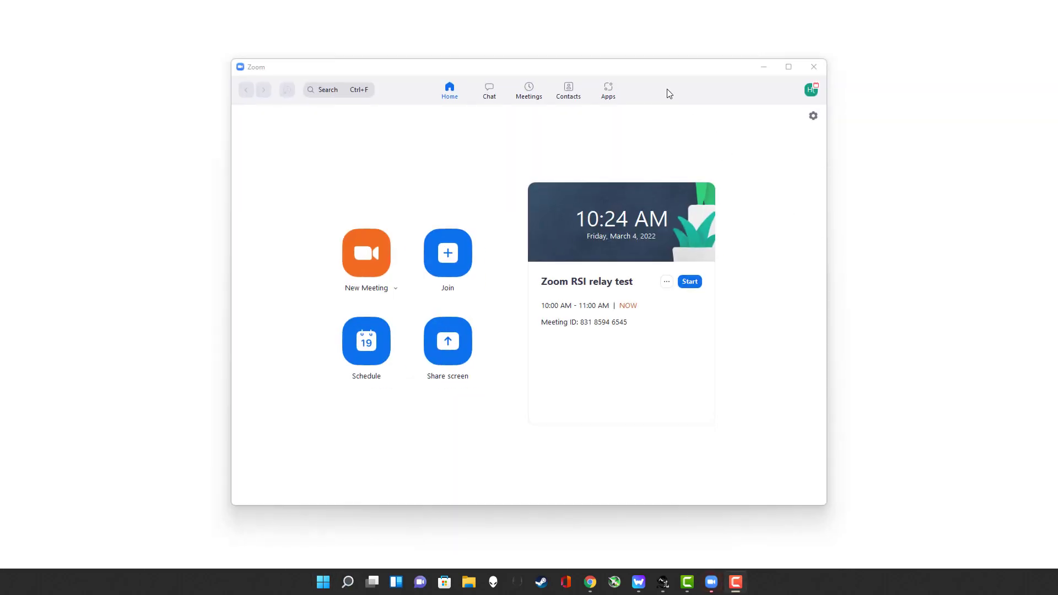
Check the Zoom client for updates and dismiss the update dialog.
drag(654, 71, 645, 55)
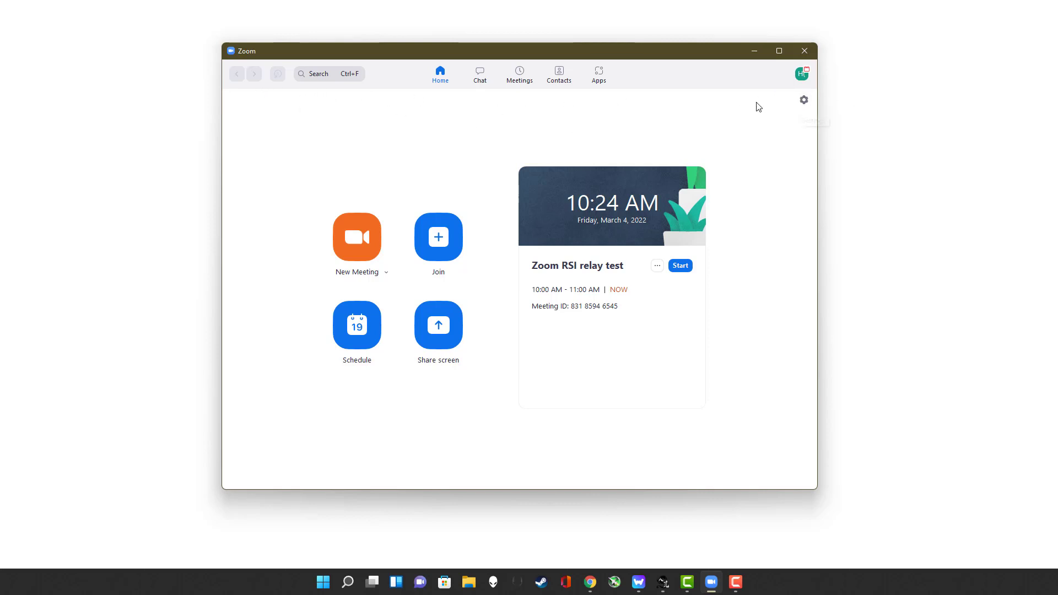
click(803, 80)
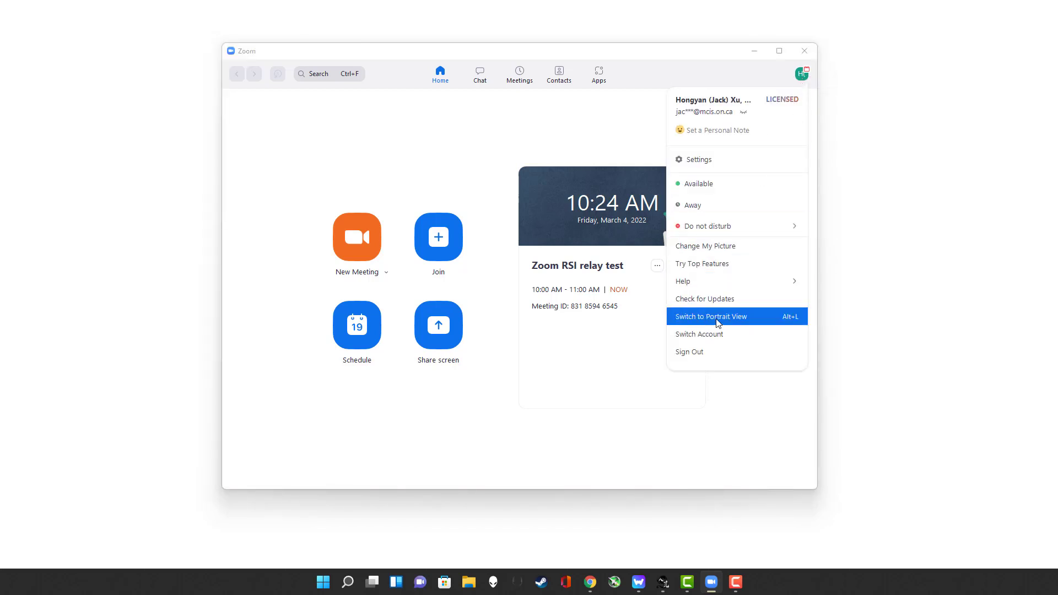
click(710, 306)
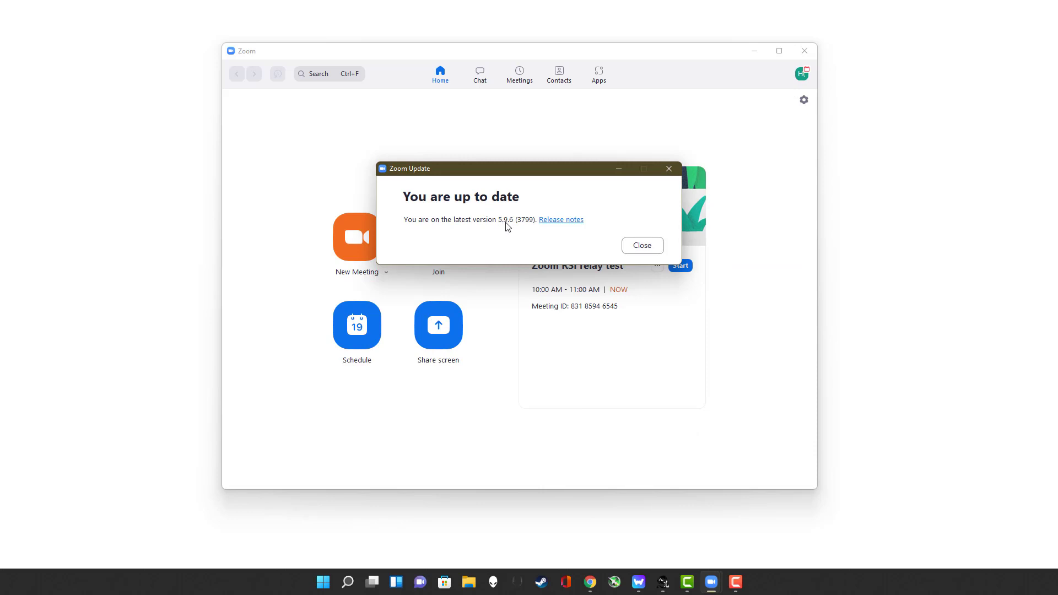
click(648, 246)
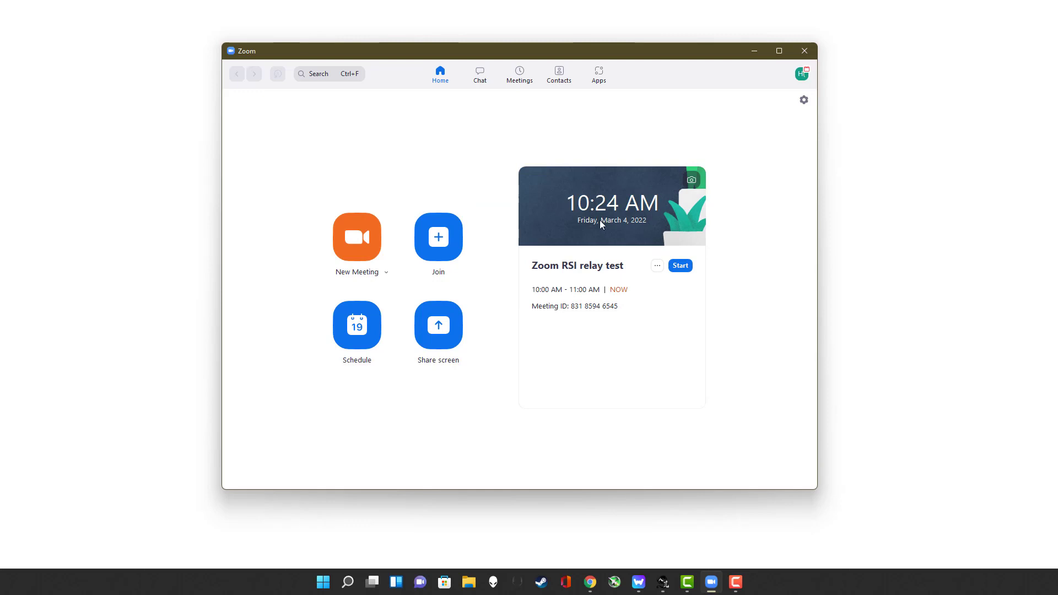
Start the scheduled "Zoom RSI relay test" meeting with computer audio and mute the microphone.
click(687, 270)
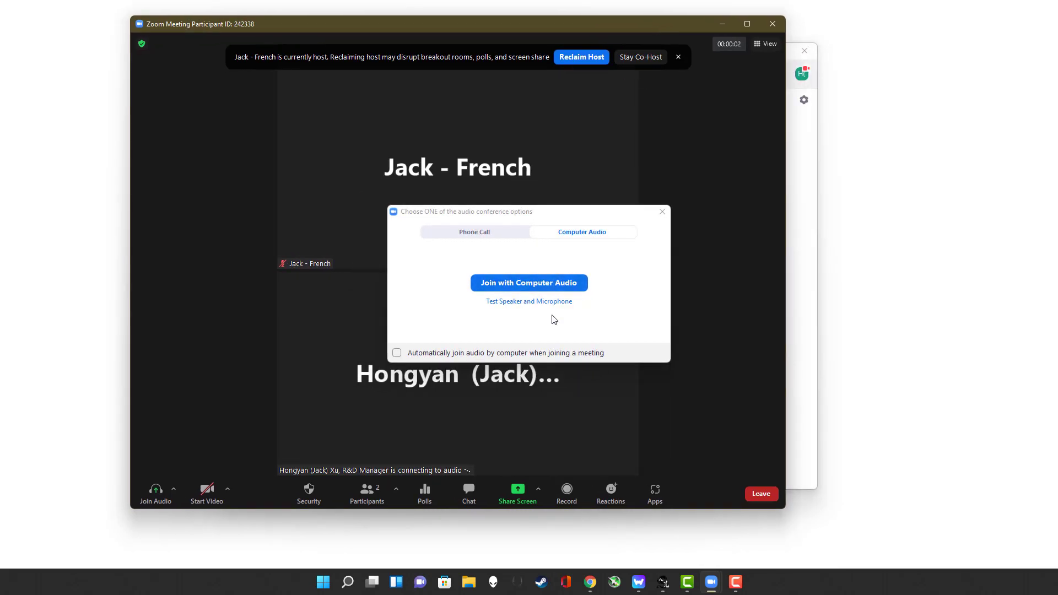
click(572, 284)
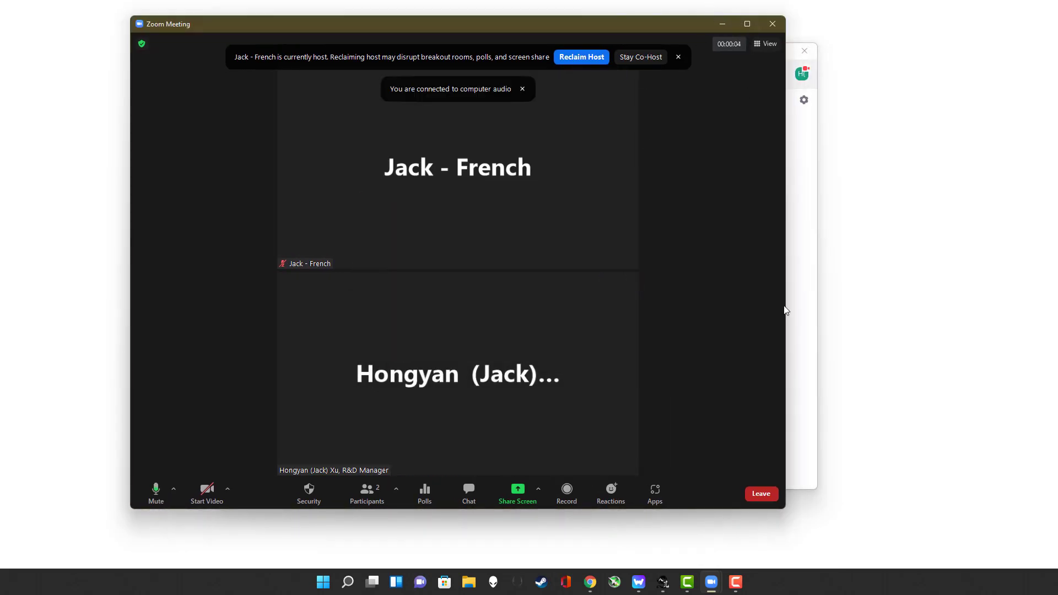
click(156, 491)
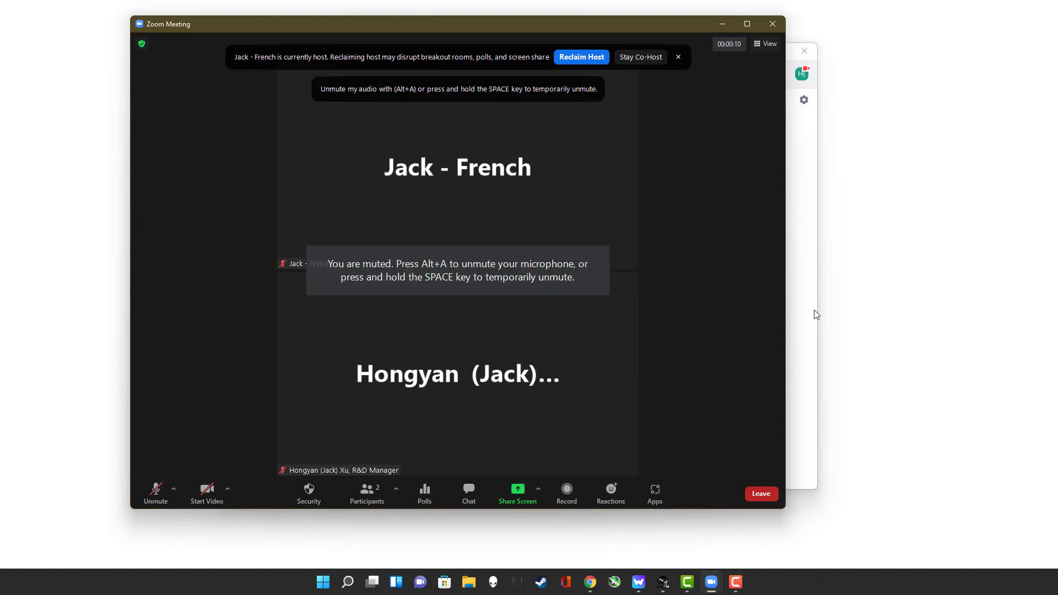
drag(662, 38, 718, 41)
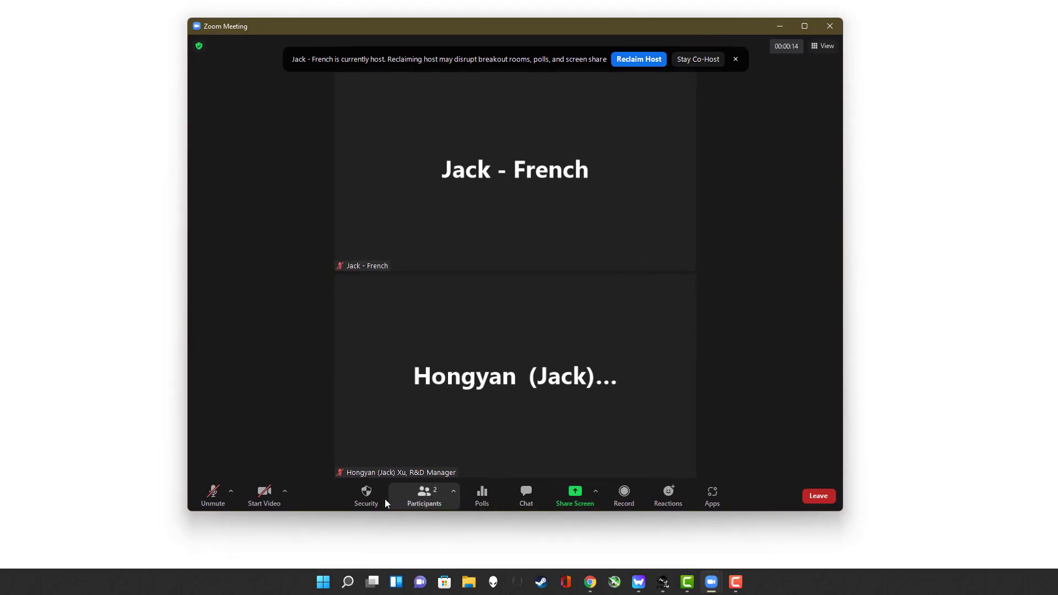
Change your own screen name to your first name followed by "- Mandarin", and reclaim the host role.
click(425, 496)
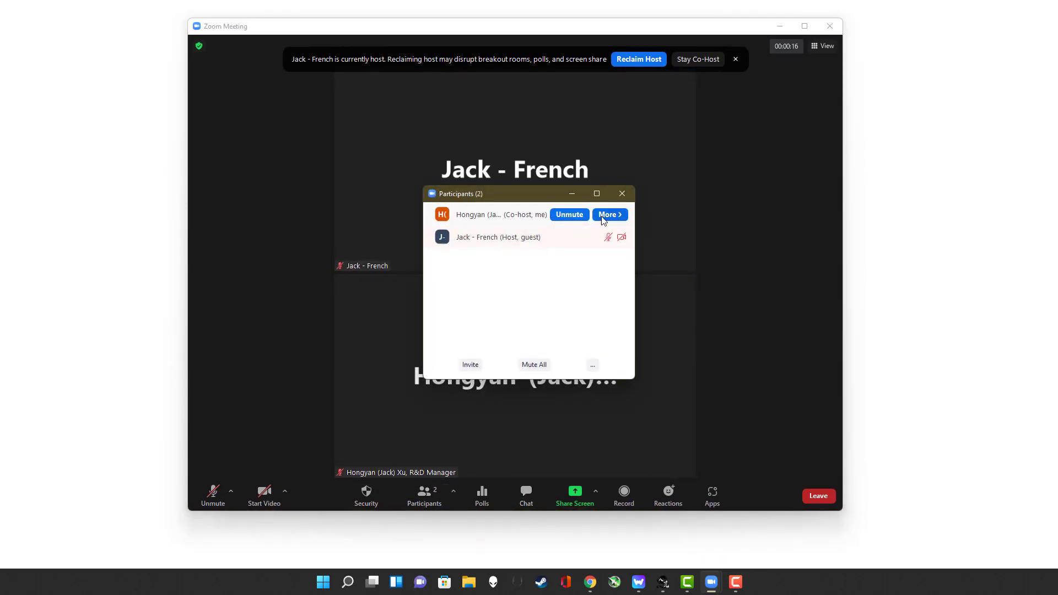
click(609, 215)
click(668, 262)
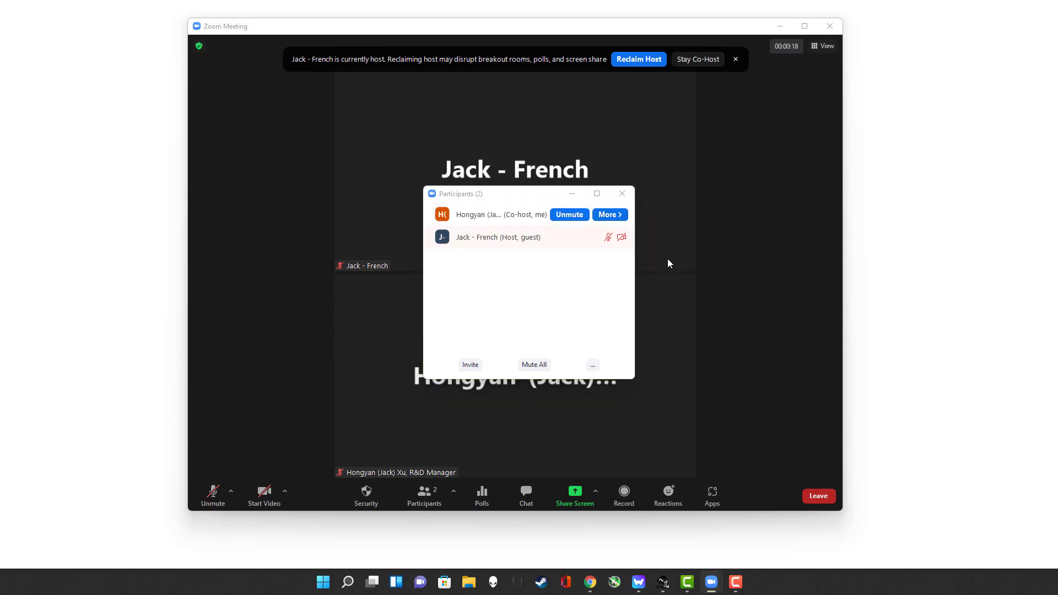
text(Ja)
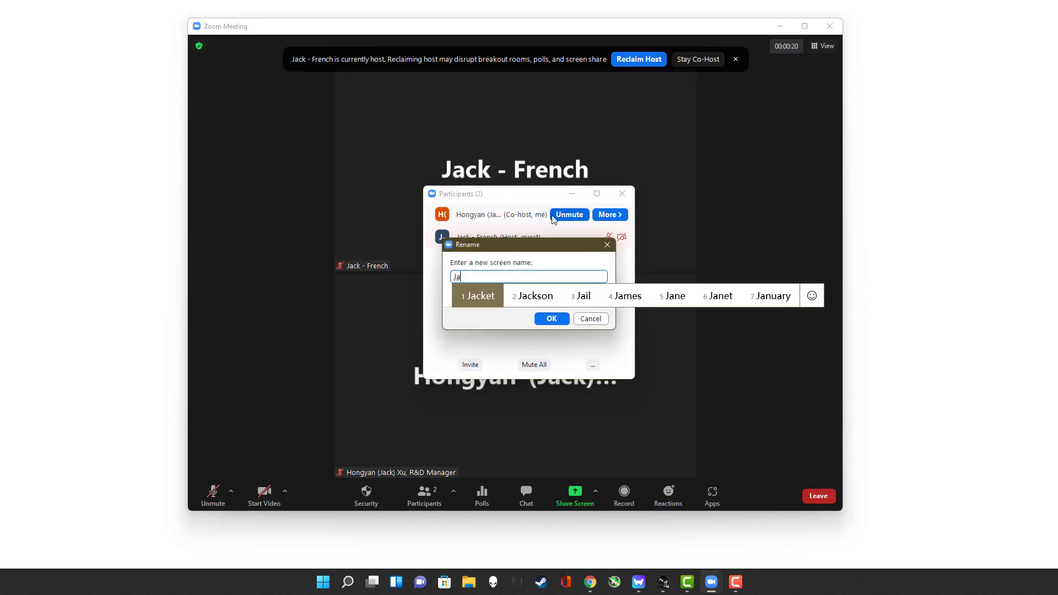
text(ck - Mandarin)
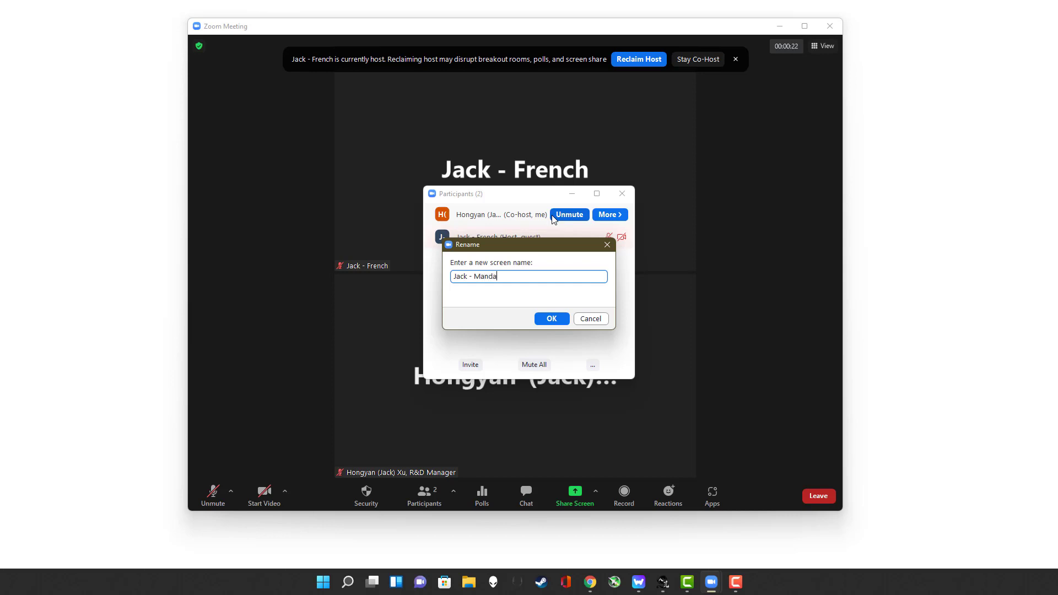
click(551, 319)
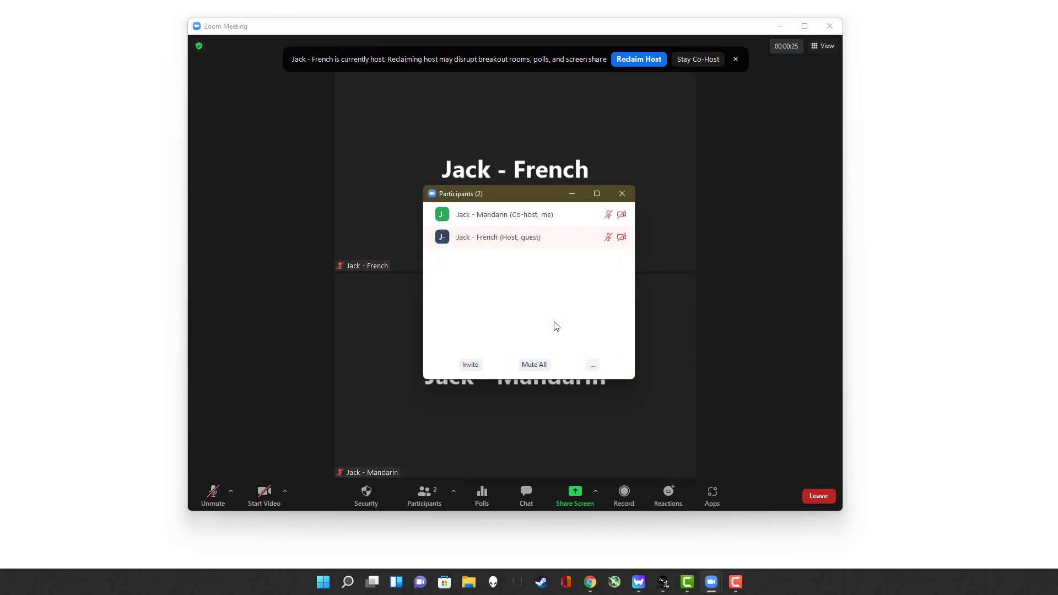
click(621, 195)
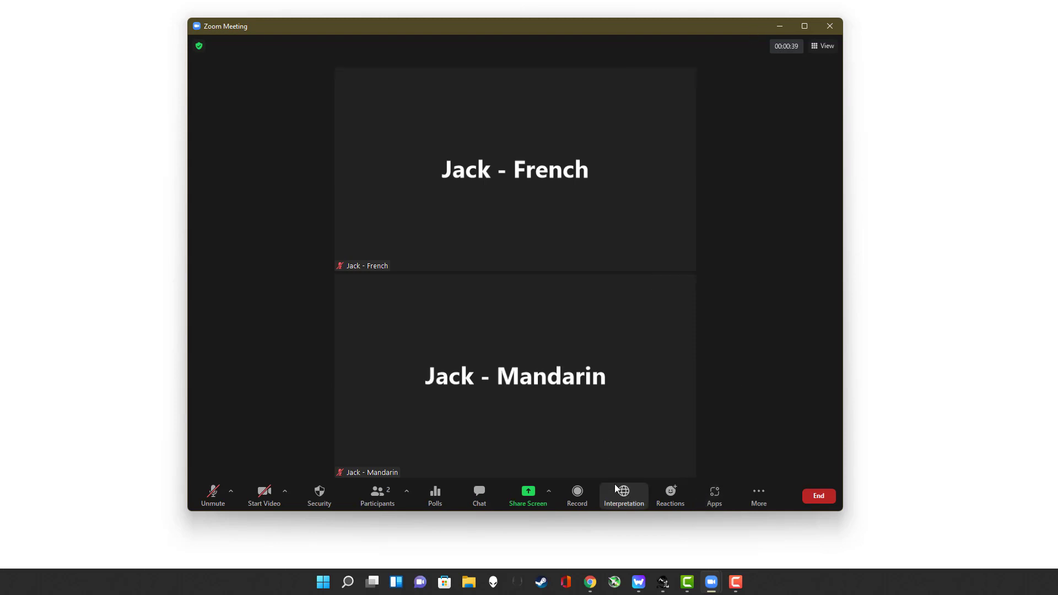
Start language interpretation with the two listed interpreters, English–Chinese and English–French.
click(624, 499)
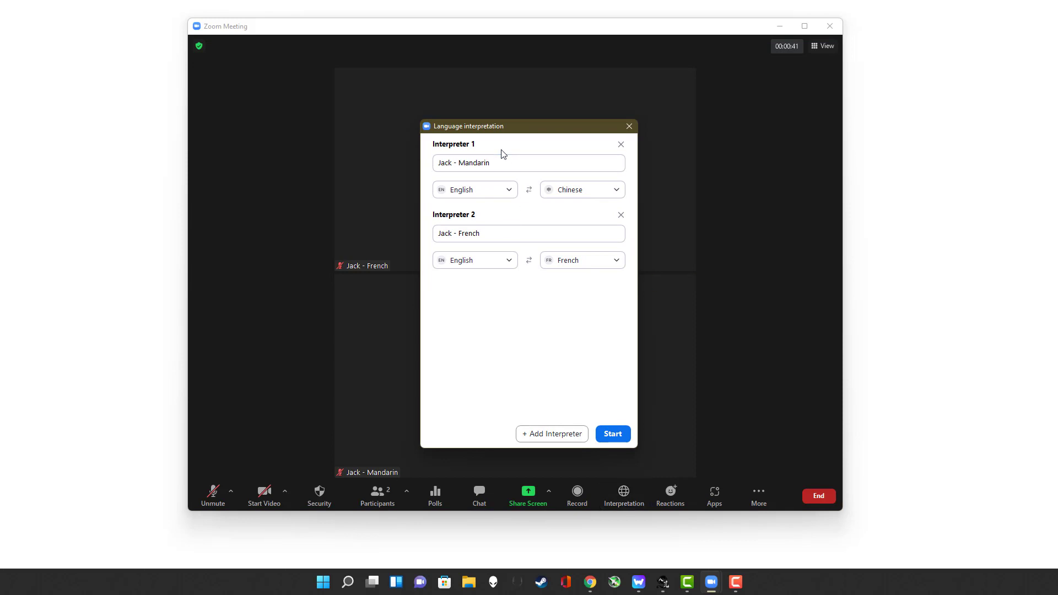
drag(518, 131, 658, 132)
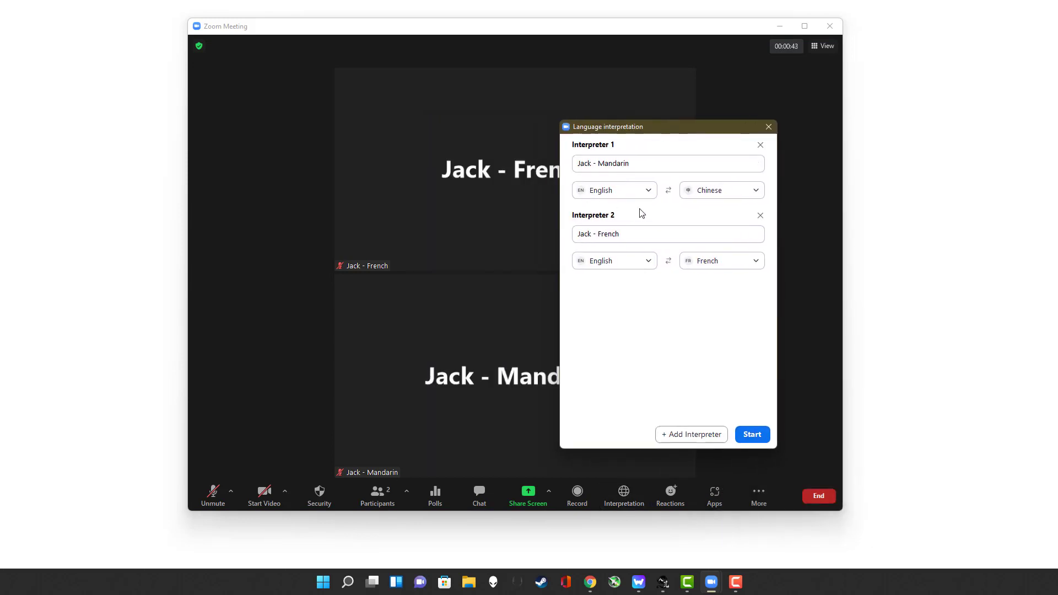
click(638, 232)
click(752, 434)
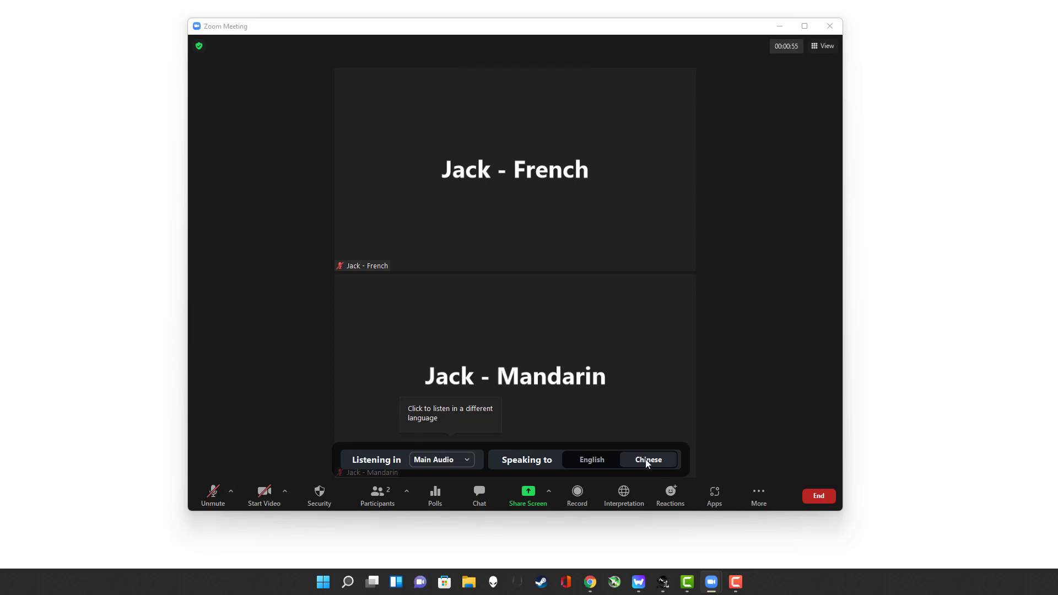
Unmute the microphone and set the interpreter's listening channel to English, with Chinese as the speaking channel.
click(211, 491)
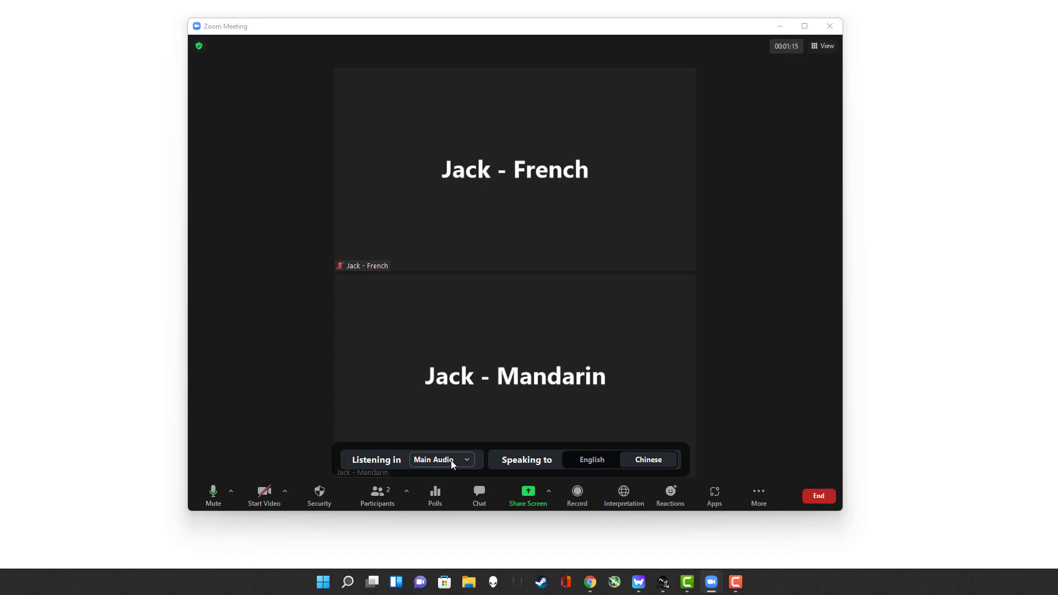
click(452, 461)
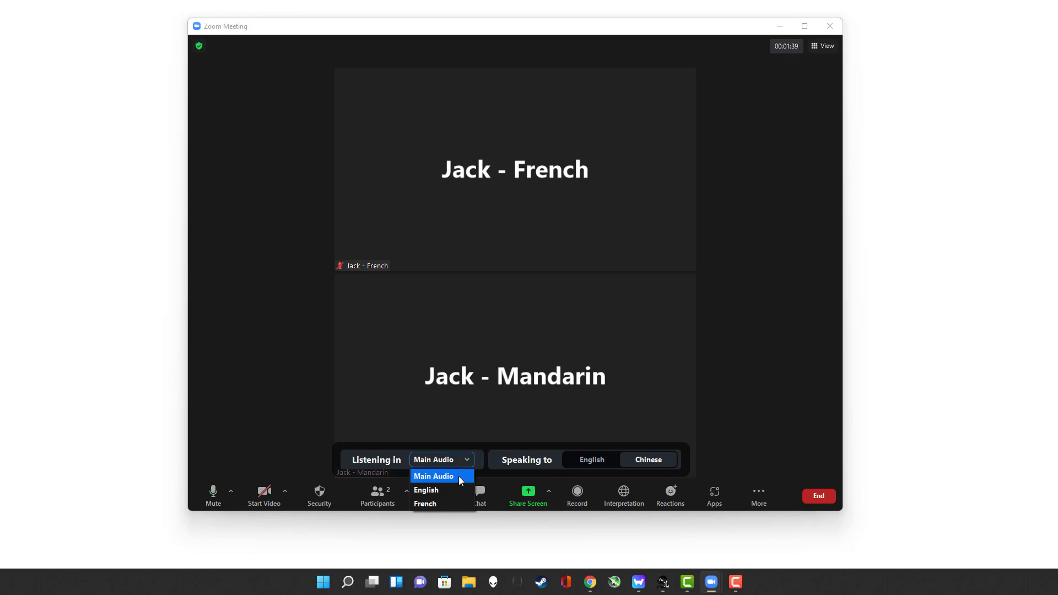
click(458, 491)
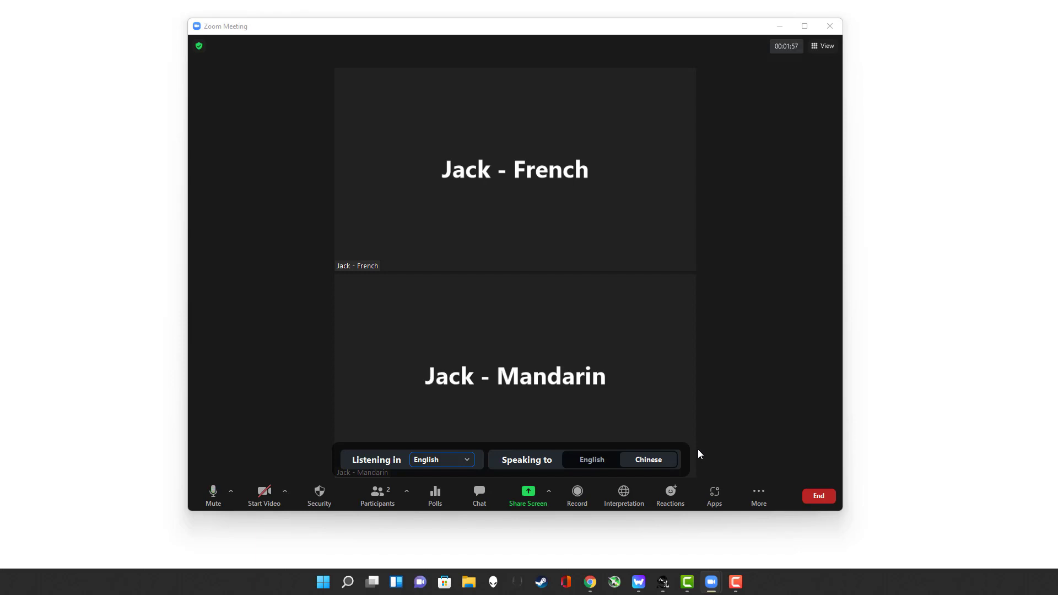
mouse_move(651, 439)
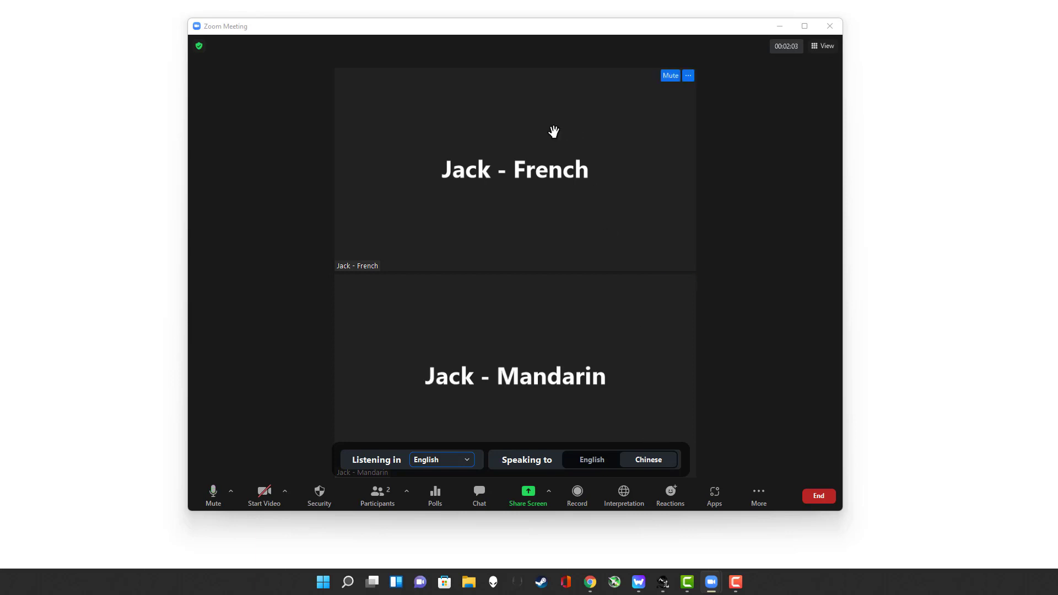
drag(496, 37, 508, 37)
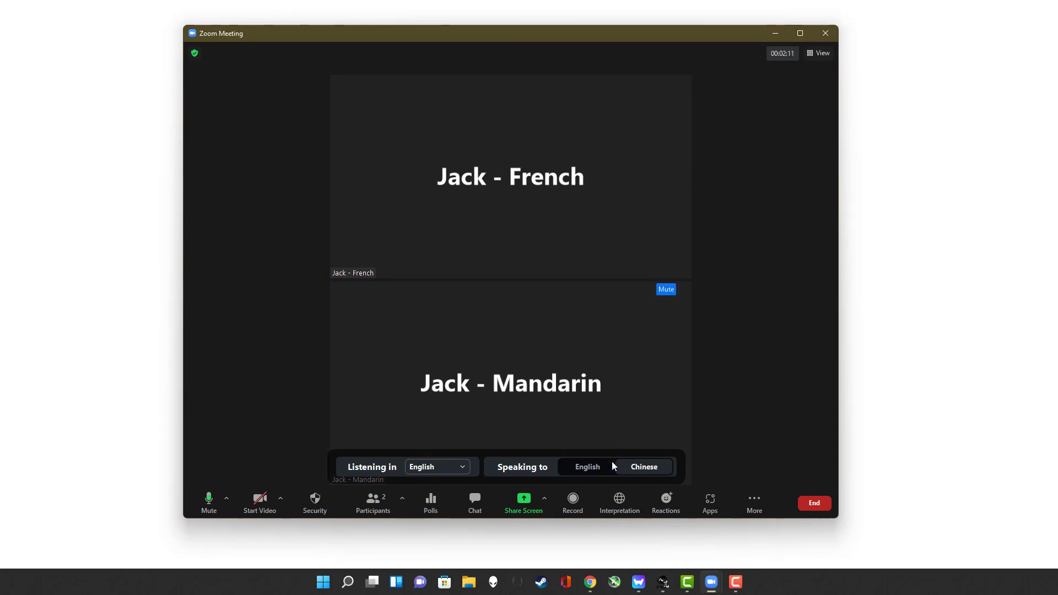
click(648, 468)
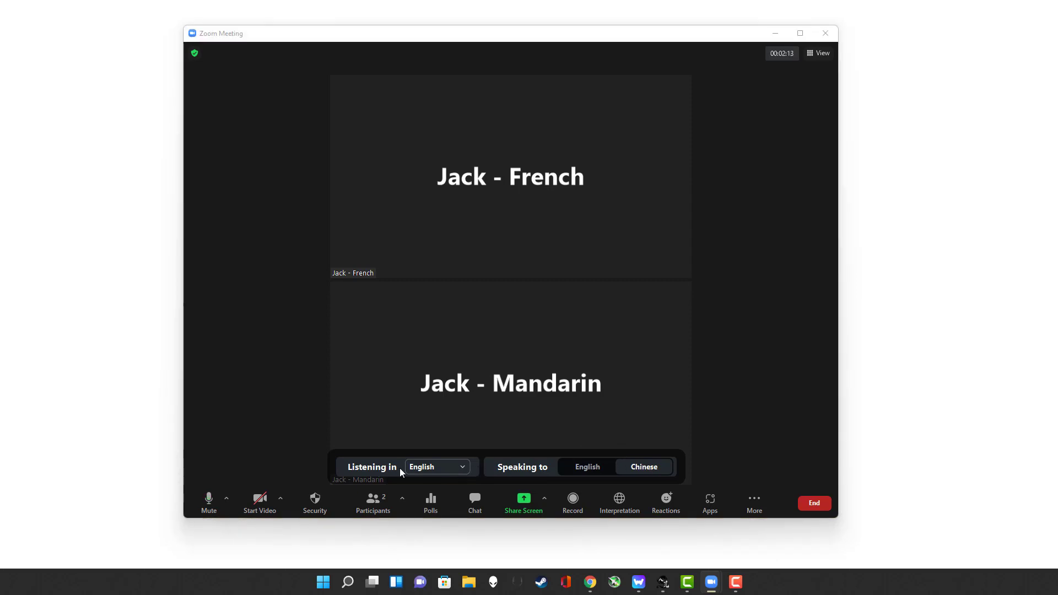
click(463, 468)
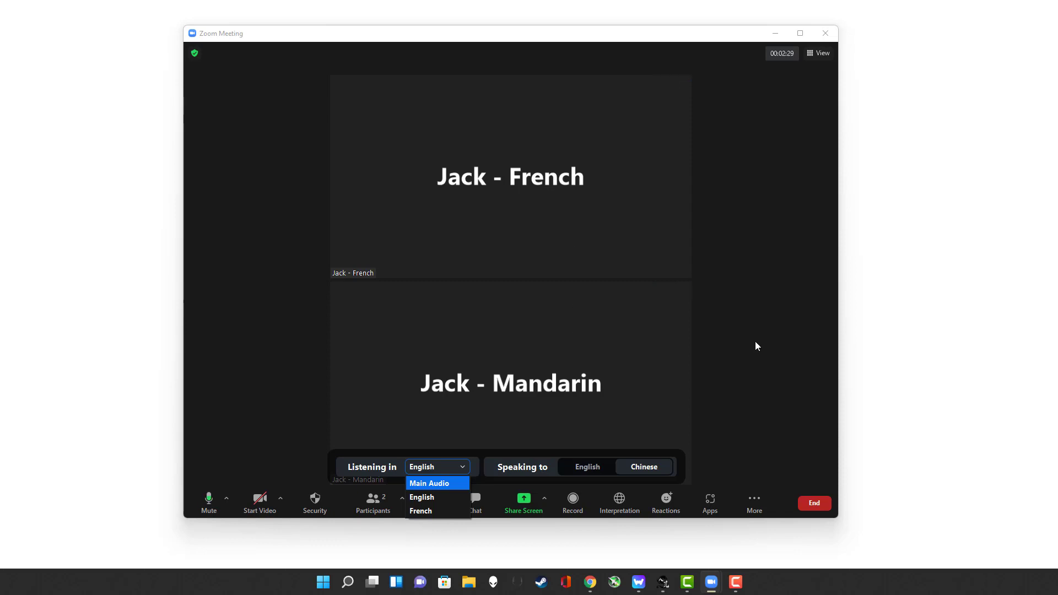
click(795, 389)
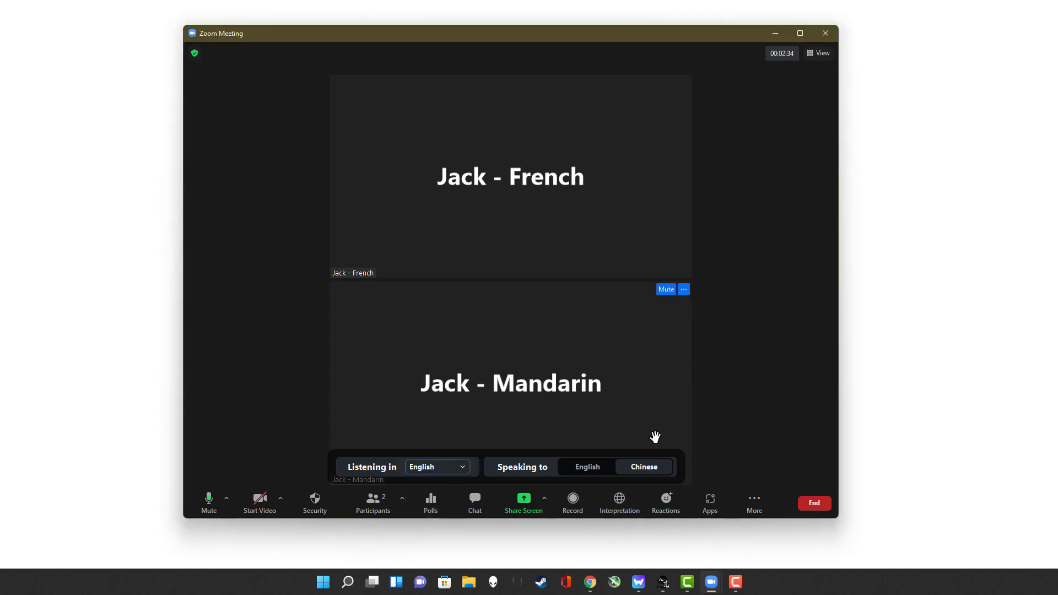
Switch the interpreter's speaking channel to English and mute the microphone.
click(580, 468)
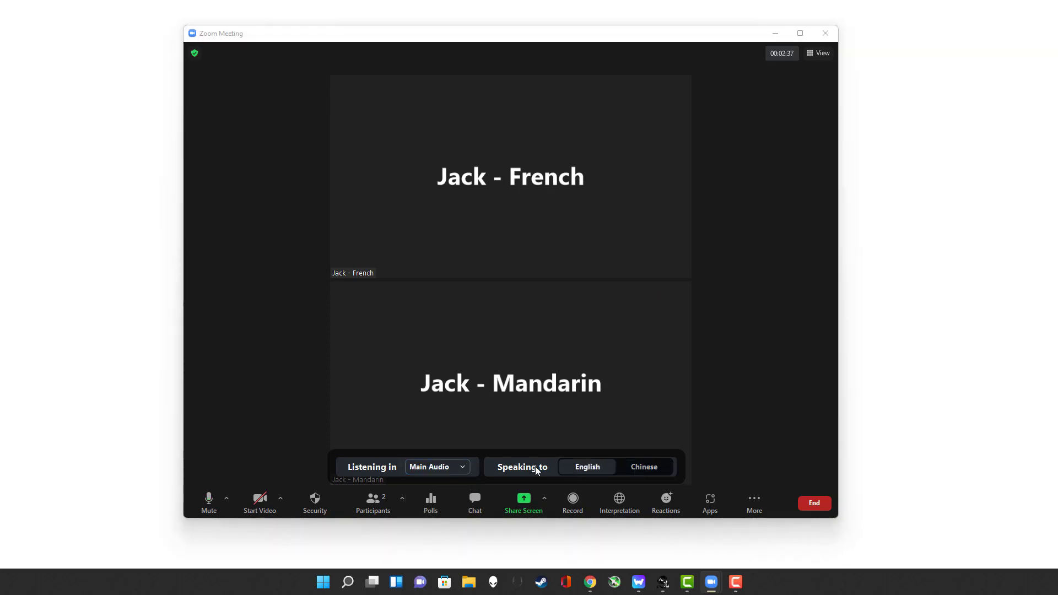
click(463, 469)
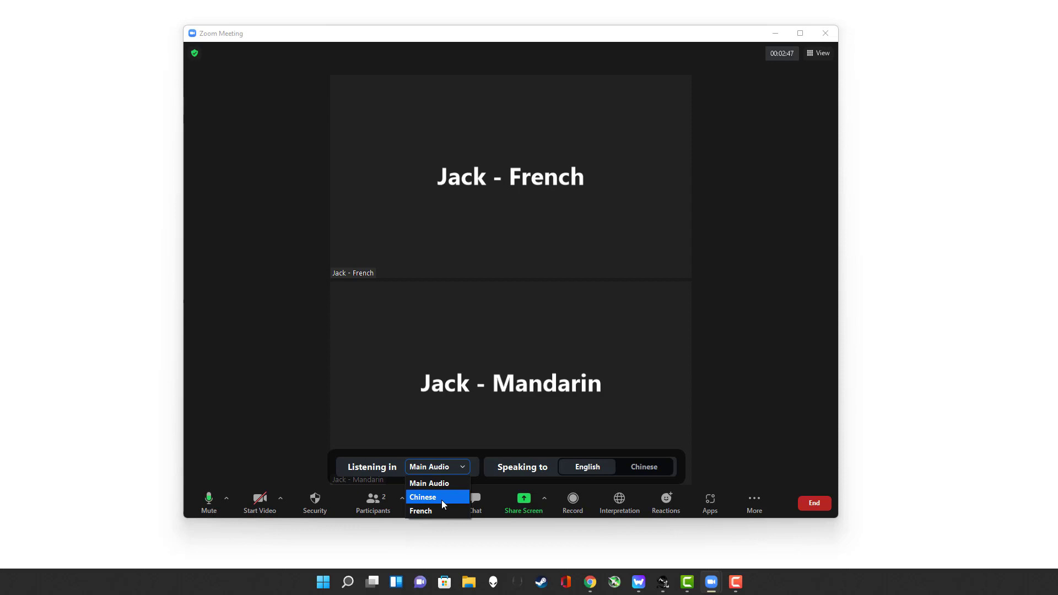
click(758, 433)
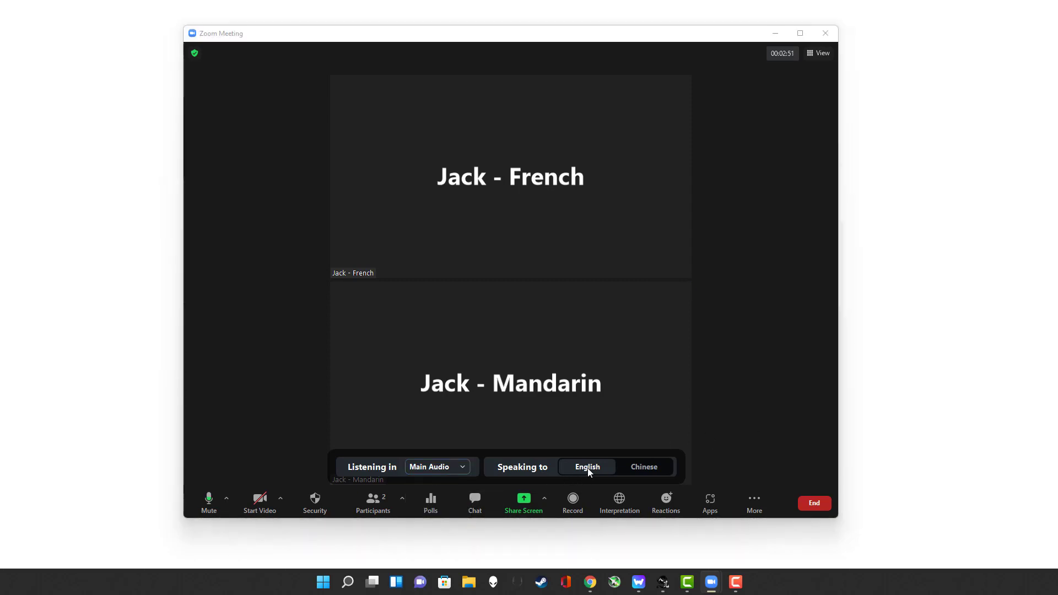
click(208, 500)
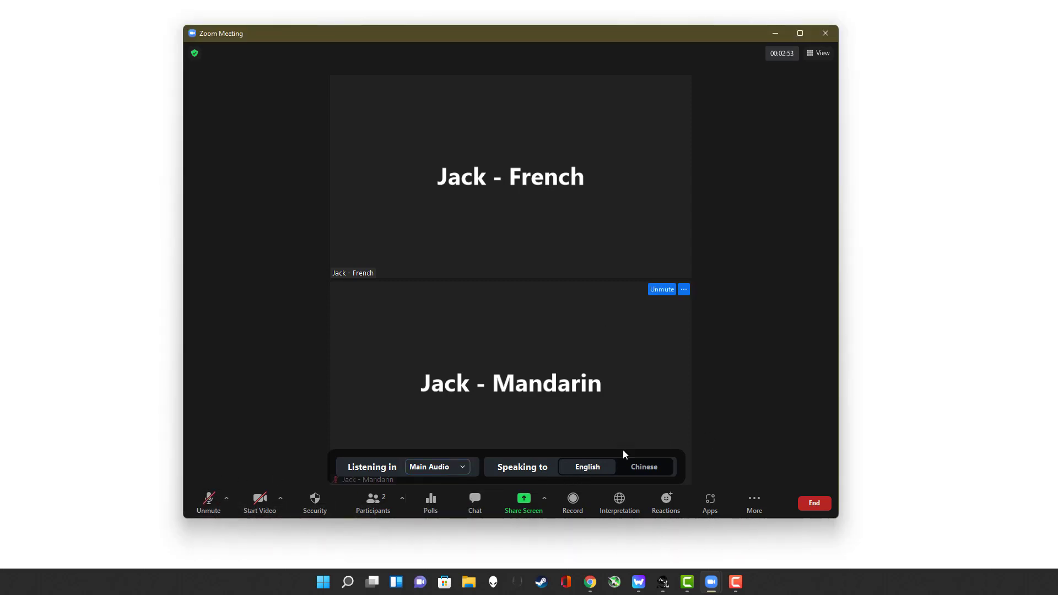
click(458, 466)
click(431, 499)
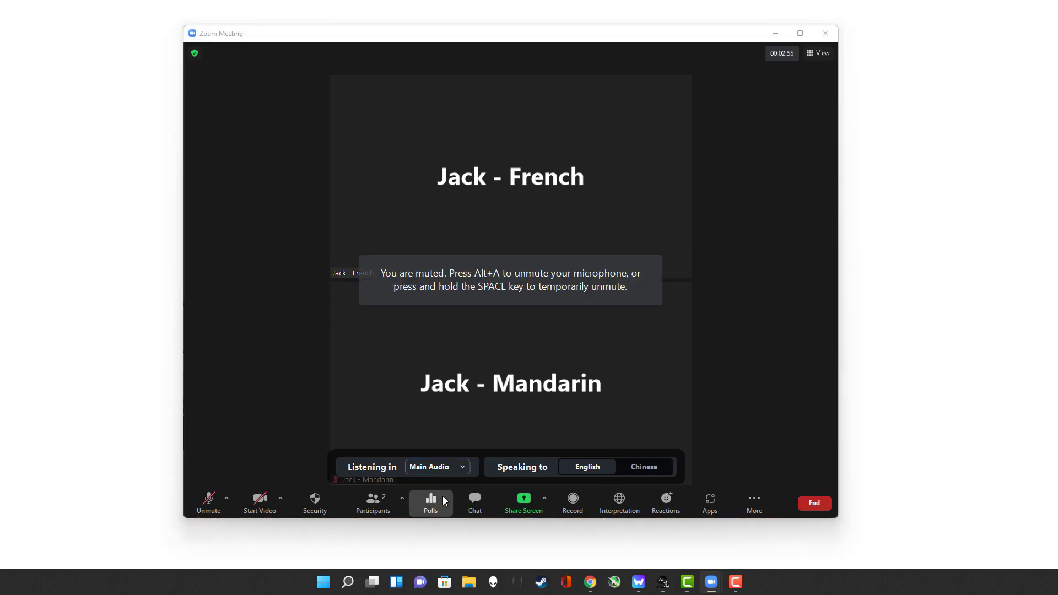
drag(530, 122, 804, 163)
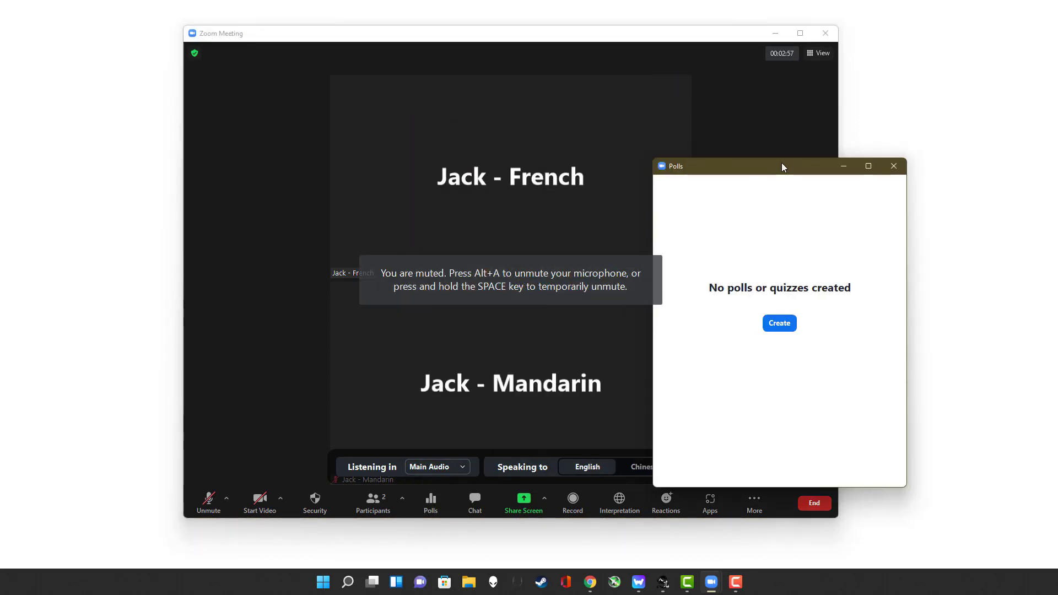
click(894, 167)
Set the listening channel to Chinese while speaking to the English channel.
click(461, 466)
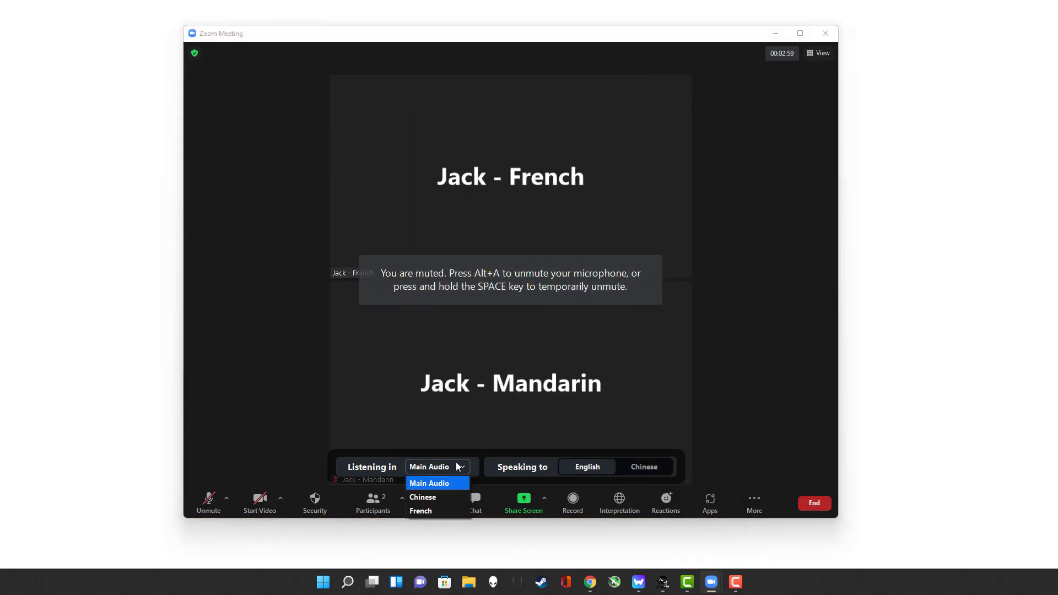
click(436, 497)
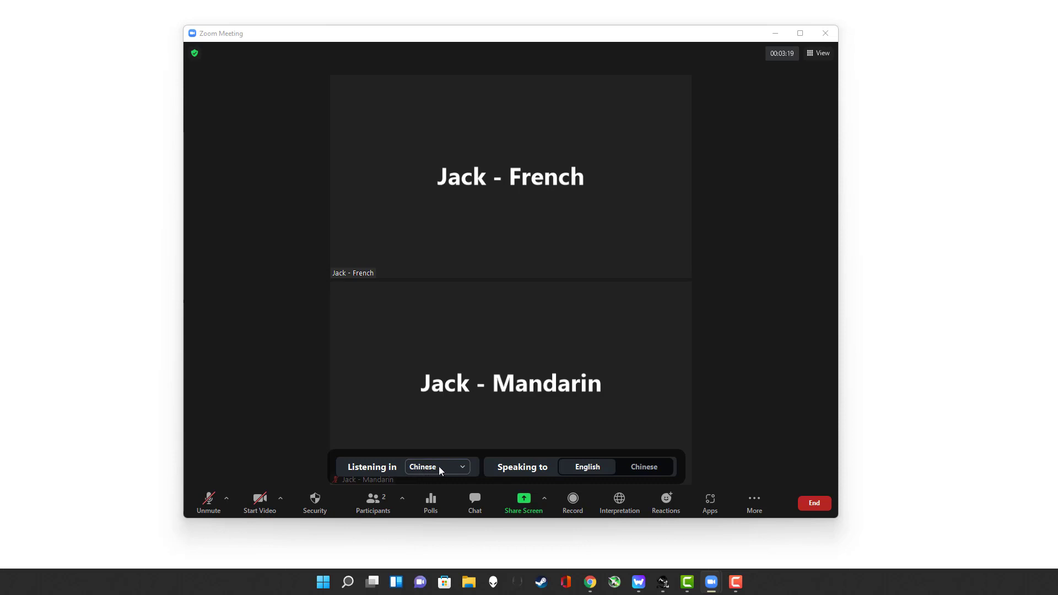
Switch the speaking channel to Chinese and review the listening languages on offer.
click(653, 469)
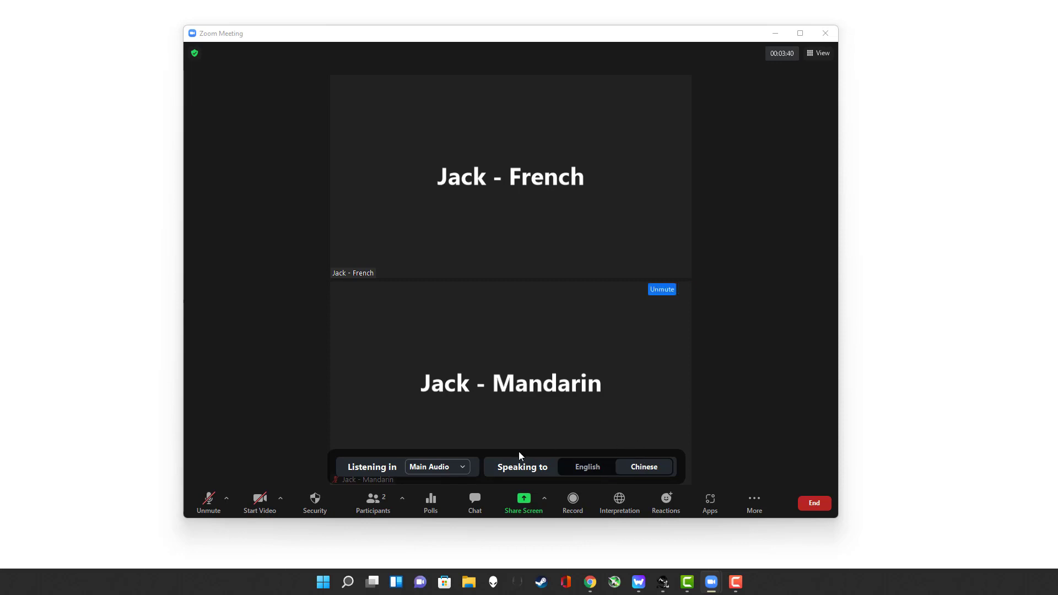
click(463, 469)
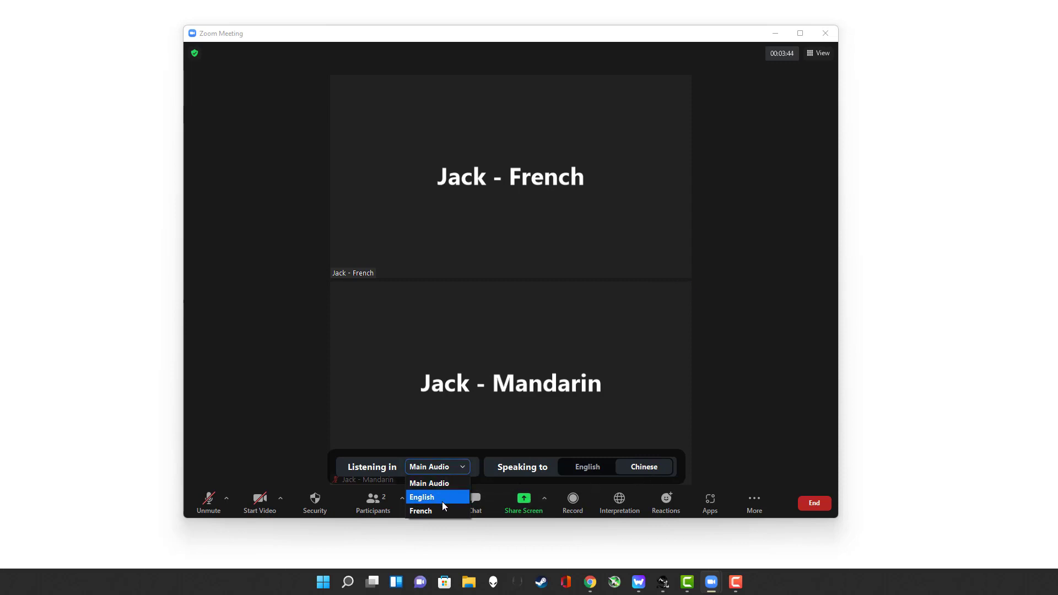
click(764, 452)
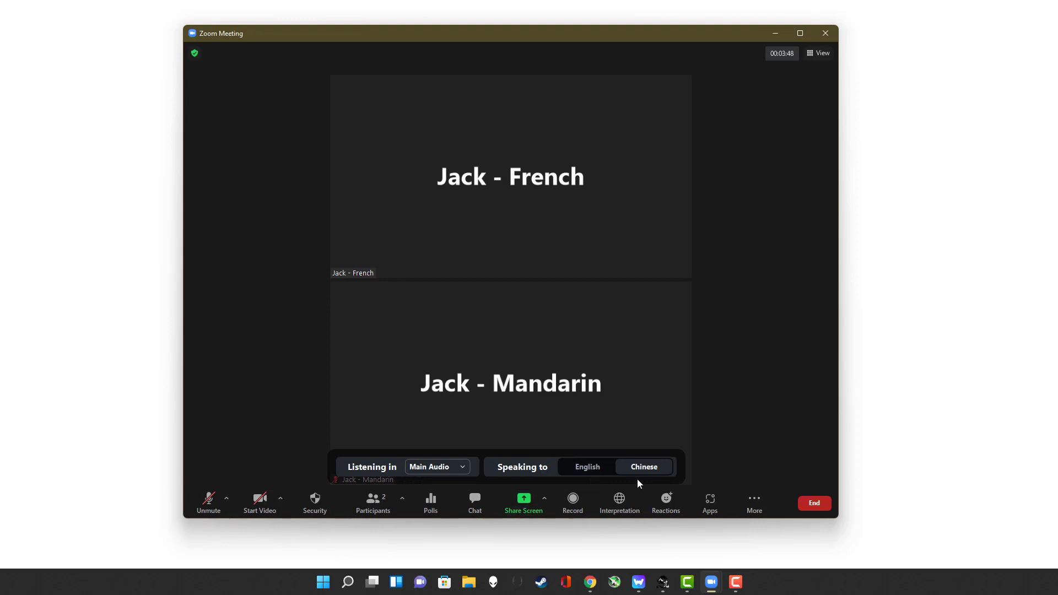
Return the speaking channel to English and choose Chinese as the listening channel.
click(598, 467)
click(435, 467)
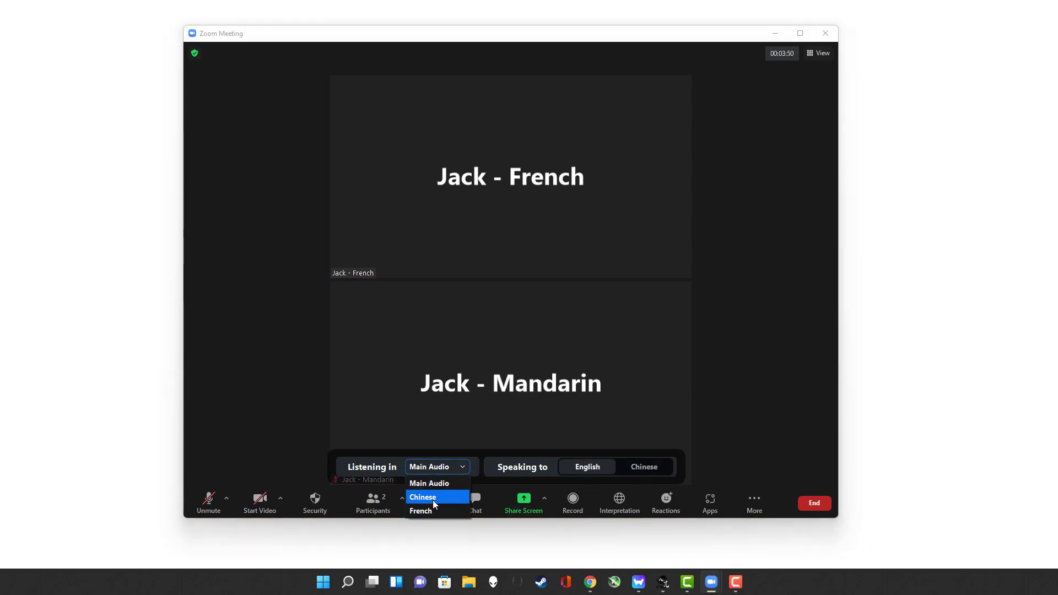
click(432, 500)
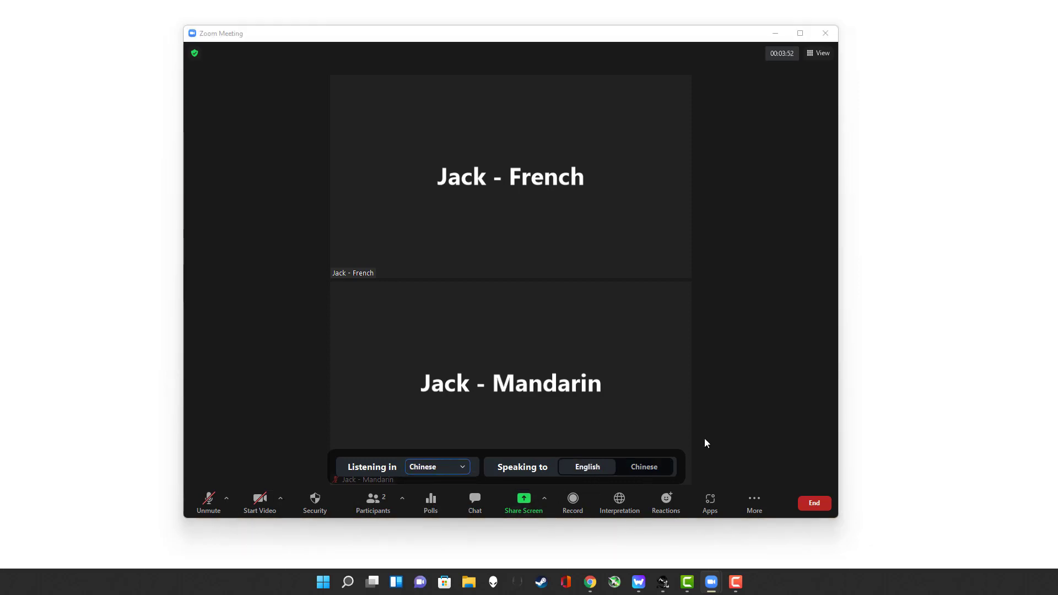